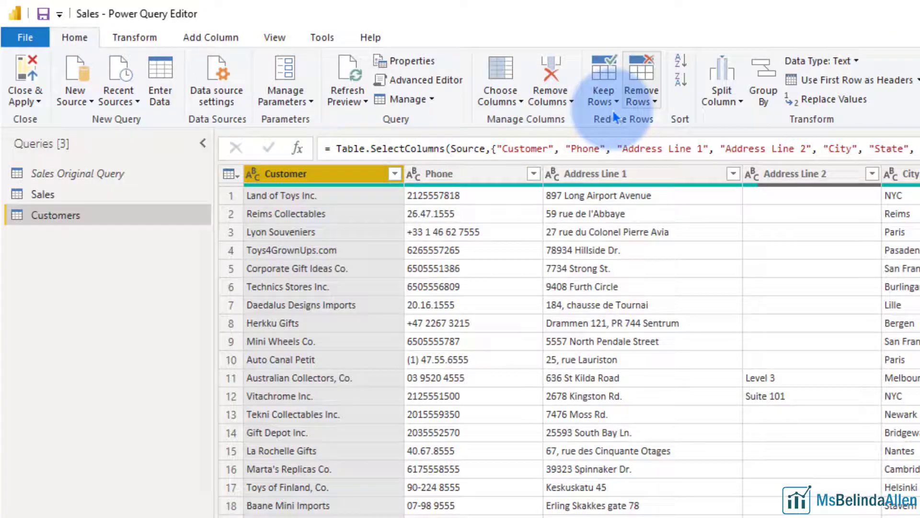
# Step: Try removing duplicates based on the Customer column alone, then discard that step
pyautogui.click(653, 102)
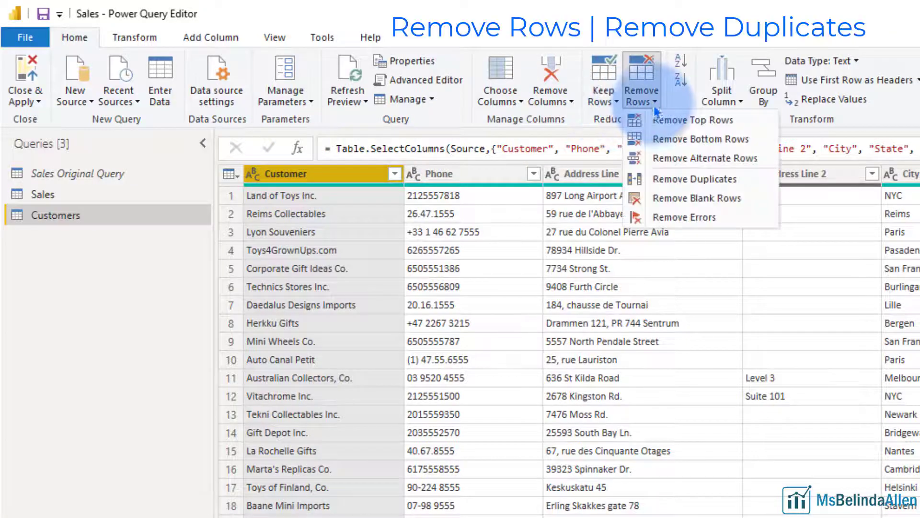
pyautogui.click(693, 178)
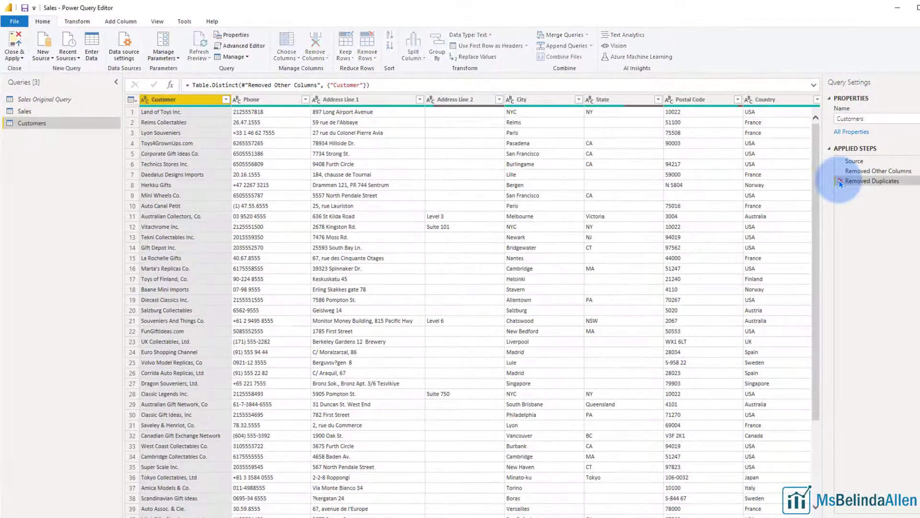
pyautogui.click(840, 182)
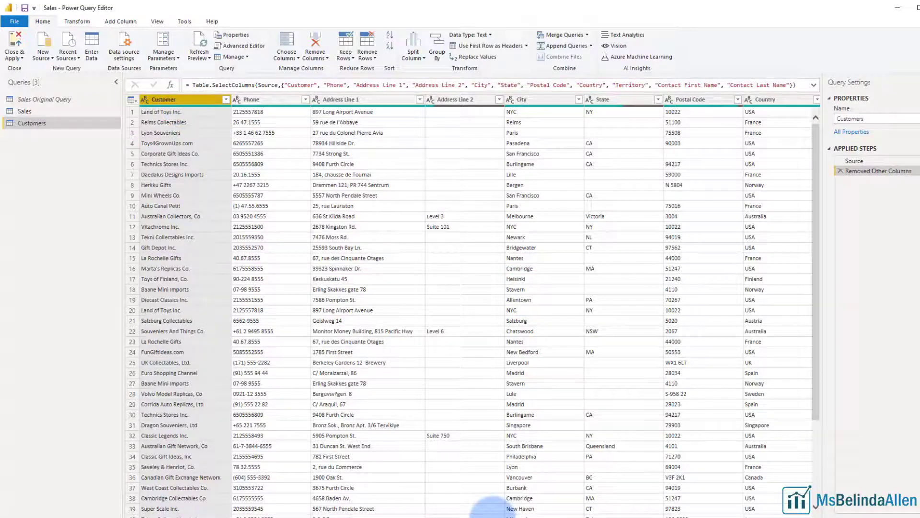
# Step: Select all columns through Contact Last Name and remove rows duplicated across every column
pyautogui.moveTo(493, 513); pyautogui.dragTo(694, 511)
pyautogui.keyDown('shift'); pyautogui.click(766, 100); pyautogui.keyUp('shift')
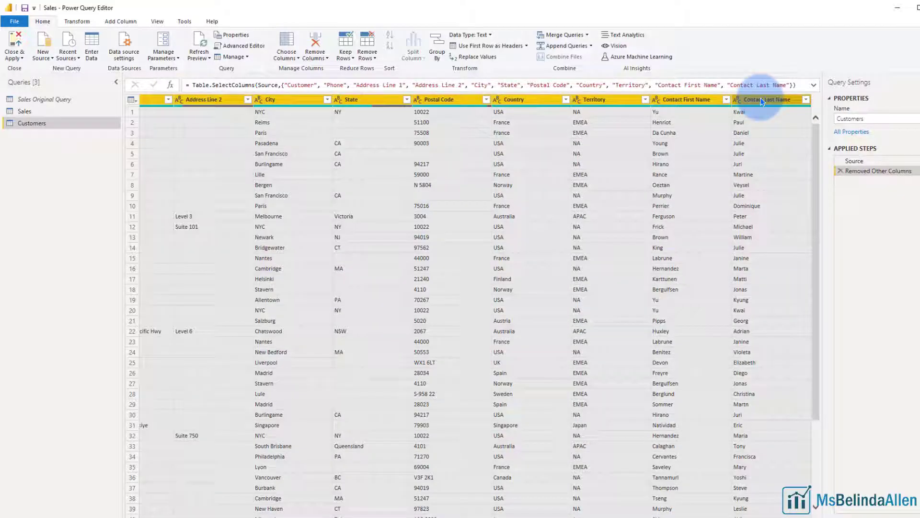
pyautogui.click(134, 99)
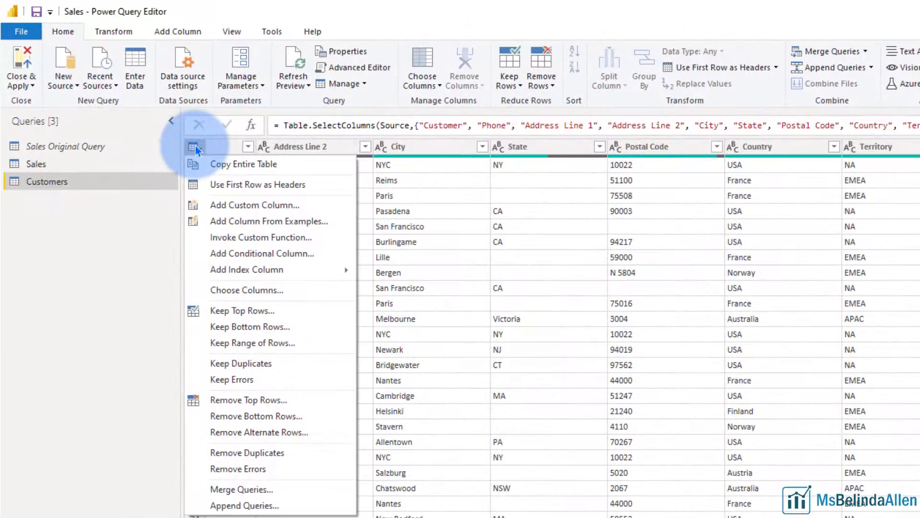
pyautogui.click(160, 122)
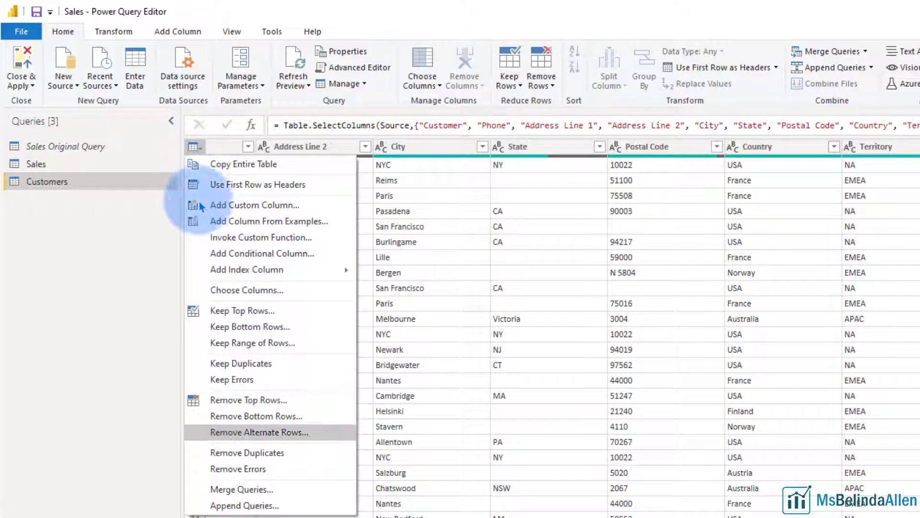
pyautogui.click(230, 453)
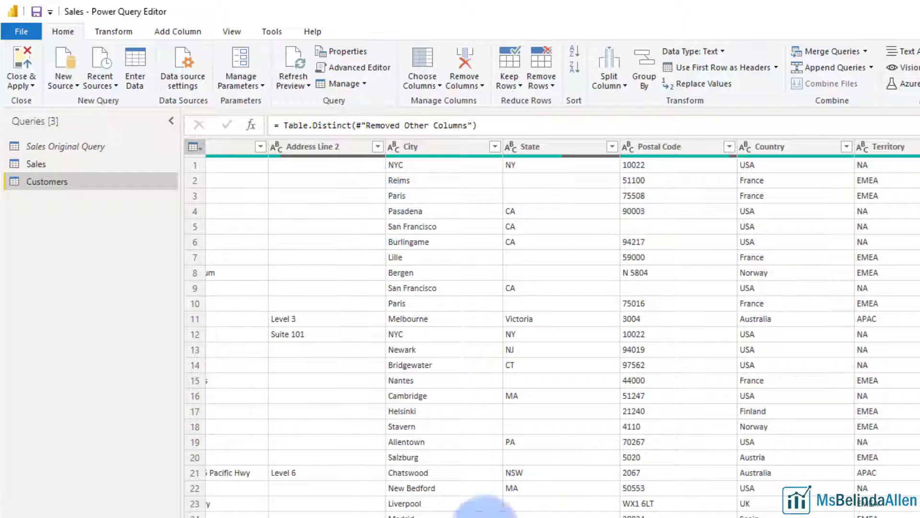
# Step: Group the deduplicated rows by Customer, counting rows into a new Count column
pyautogui.moveTo(486, 512); pyautogui.dragTo(216, 512)
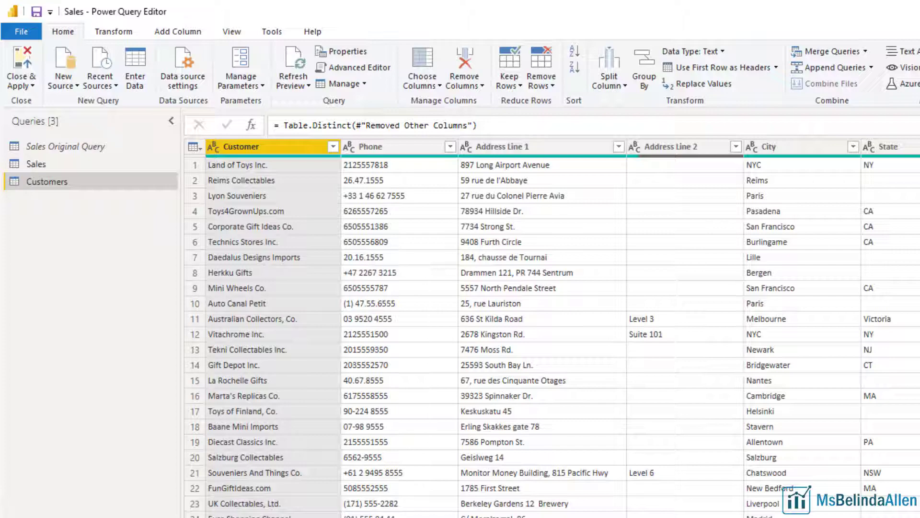
pyautogui.click(112, 31)
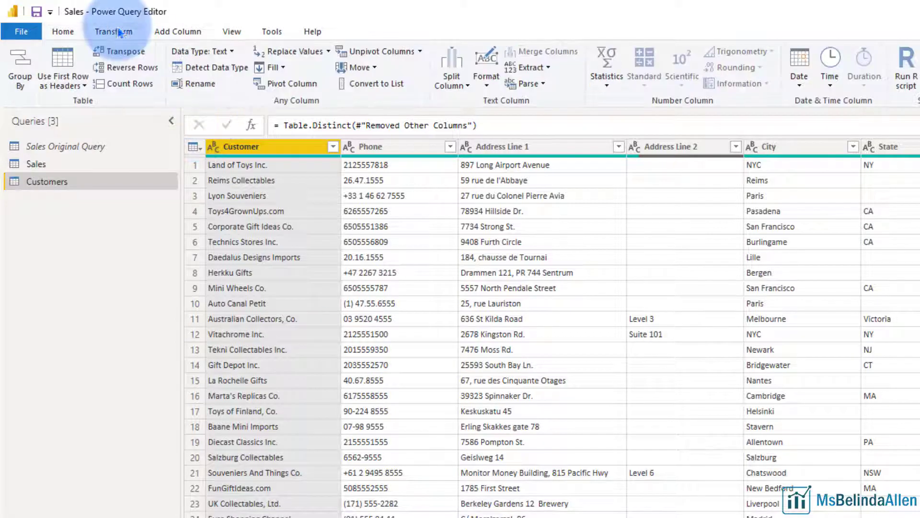
pyautogui.click(20, 68)
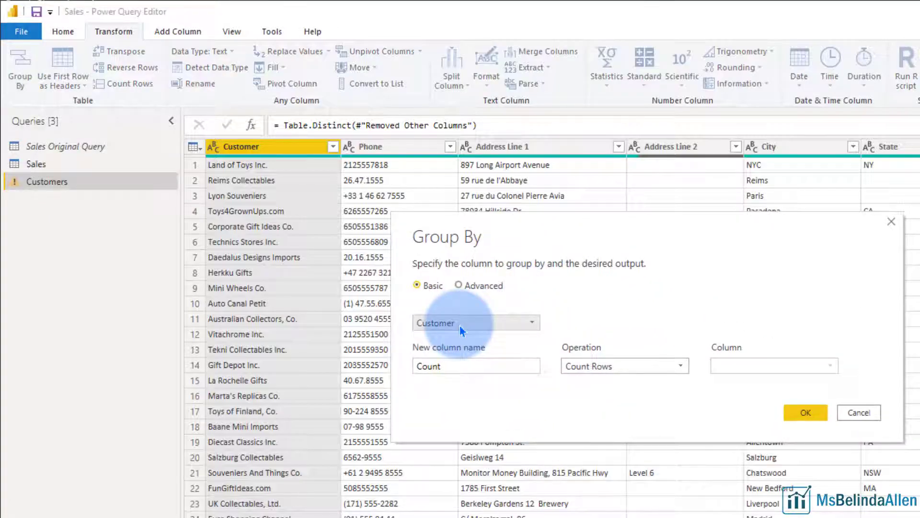
pyautogui.click(806, 412)
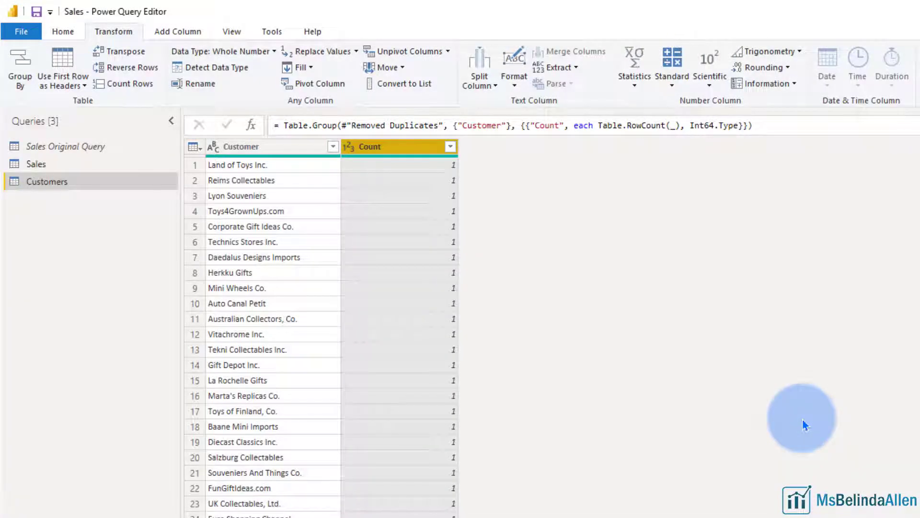
# Step: Filter Count to values not equal to 1, then delete the Filtered Rows and Grouped Rows steps
pyautogui.click(451, 147)
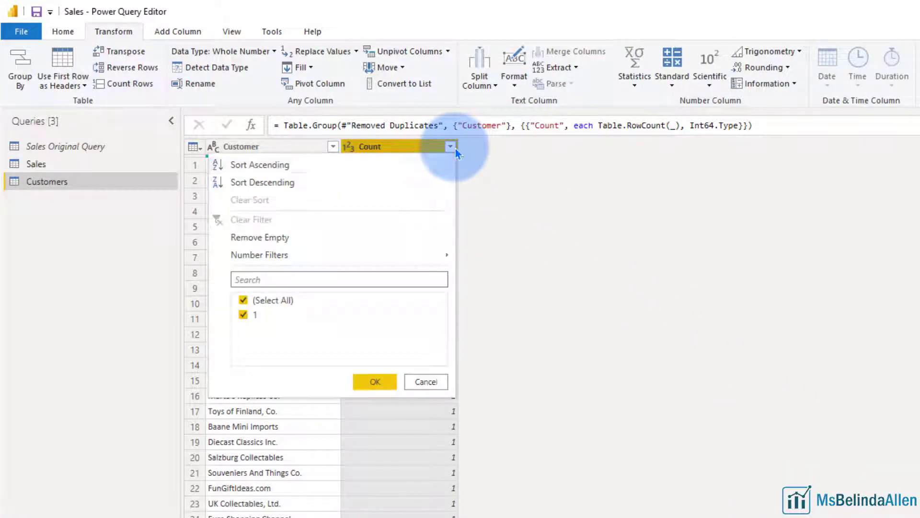
pyautogui.moveTo(260, 255)
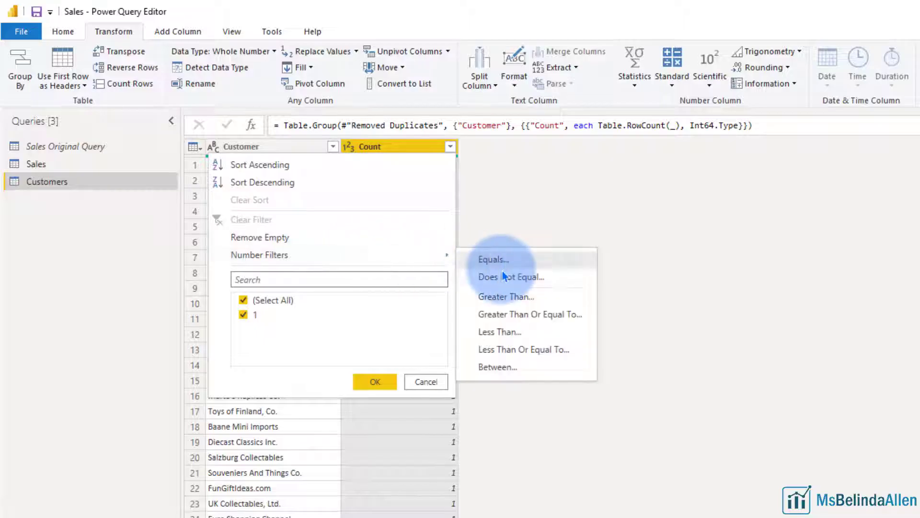
pyautogui.click(687, 298)
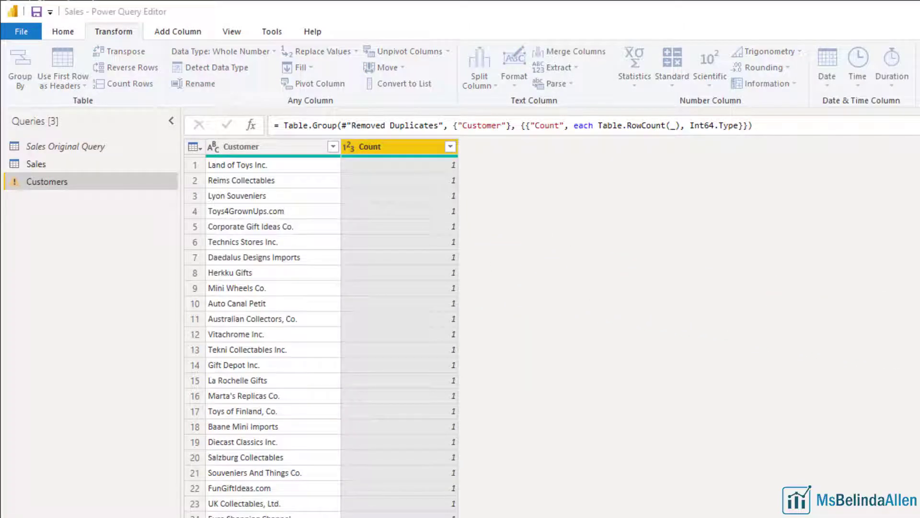
pyautogui.click(514, 351)
pyautogui.write('1')
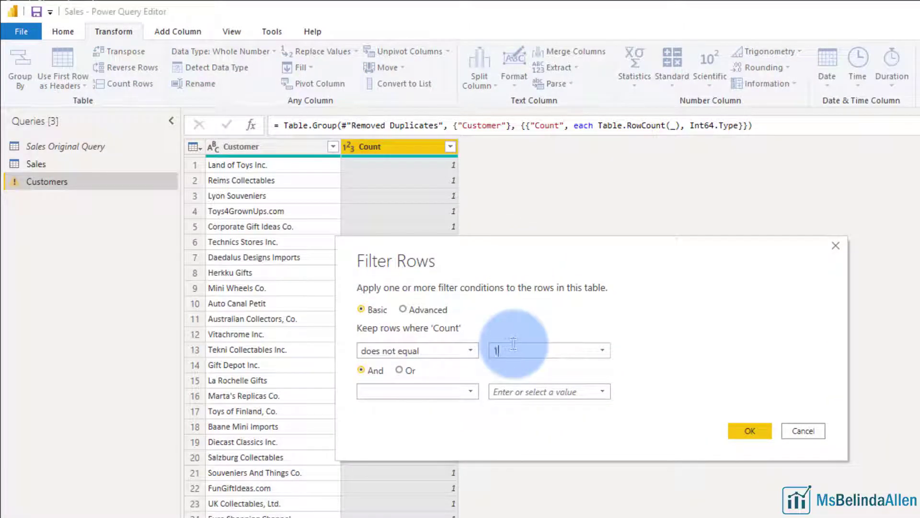
pyautogui.click(749, 430)
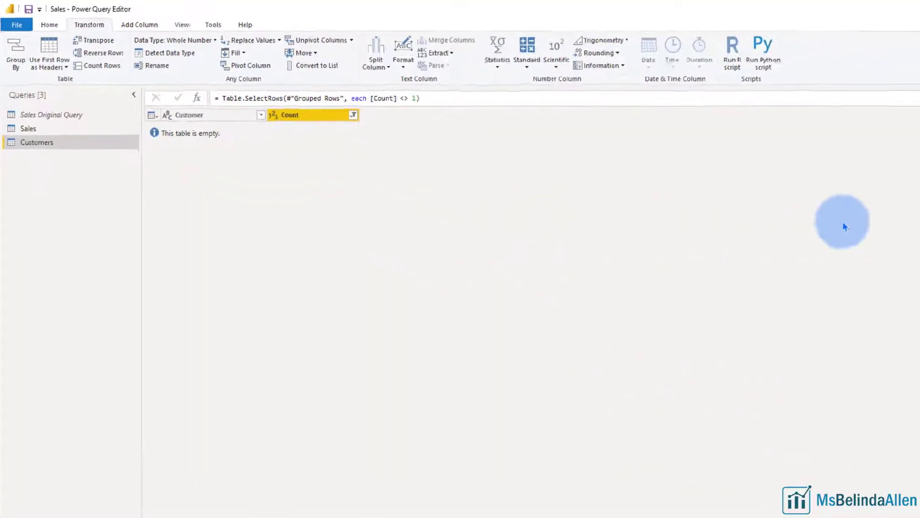
pyautogui.click(810, 194)
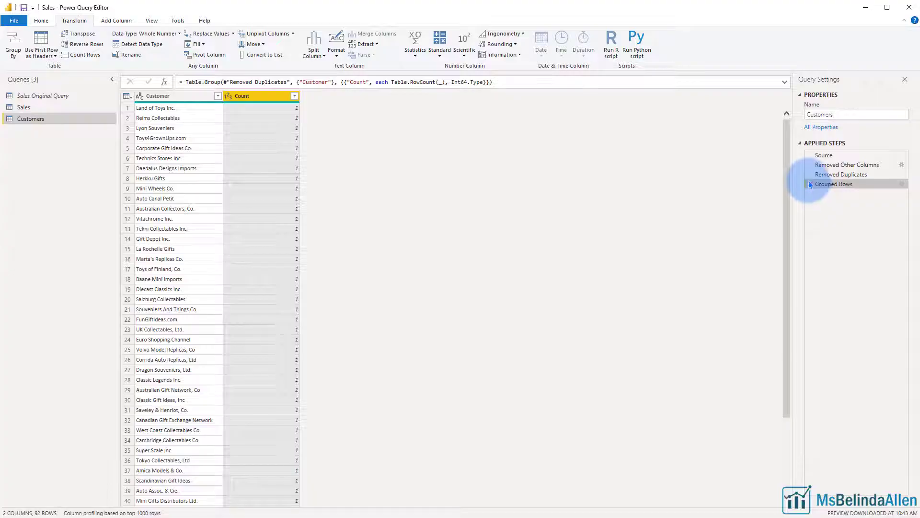
pyautogui.click(810, 184)
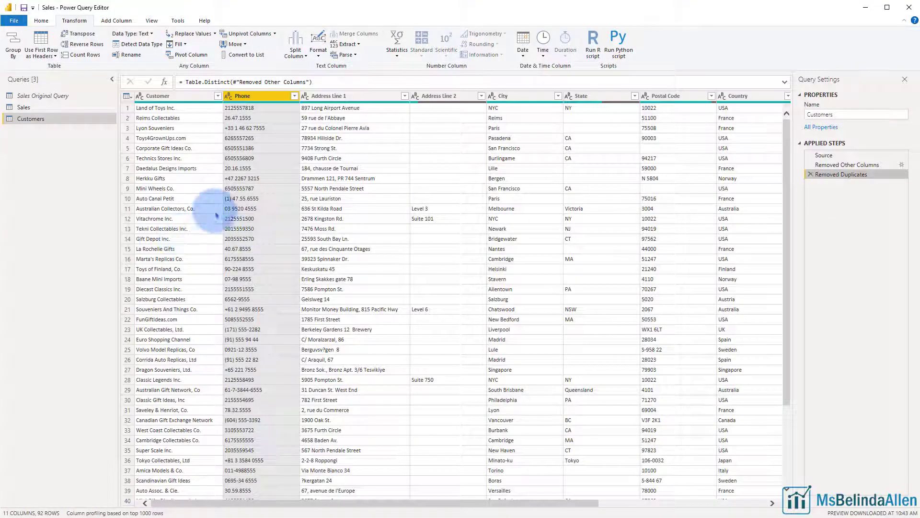